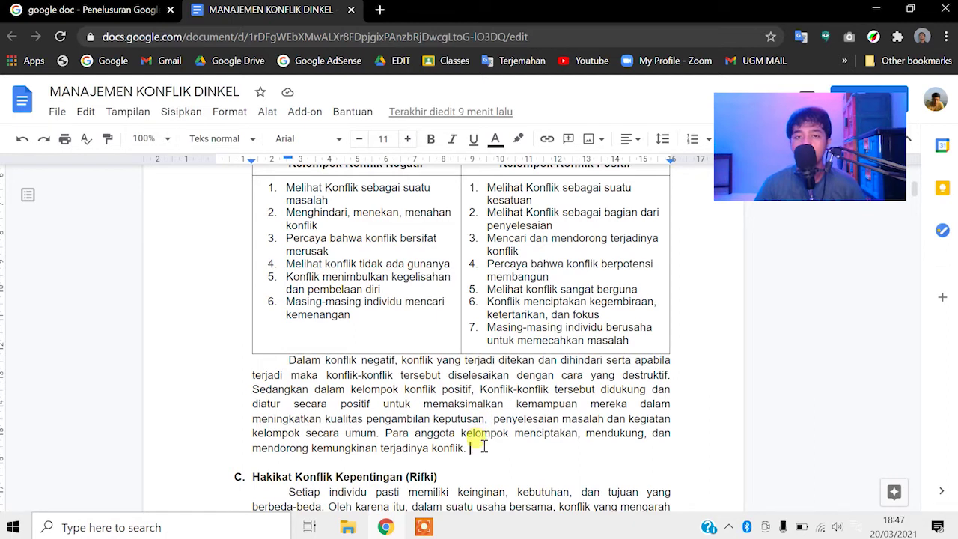
Open and dismiss the Tools menu several times, leaving the caret at the paragraph's end
{"action": "left_click", "coordinate": [267, 114]}
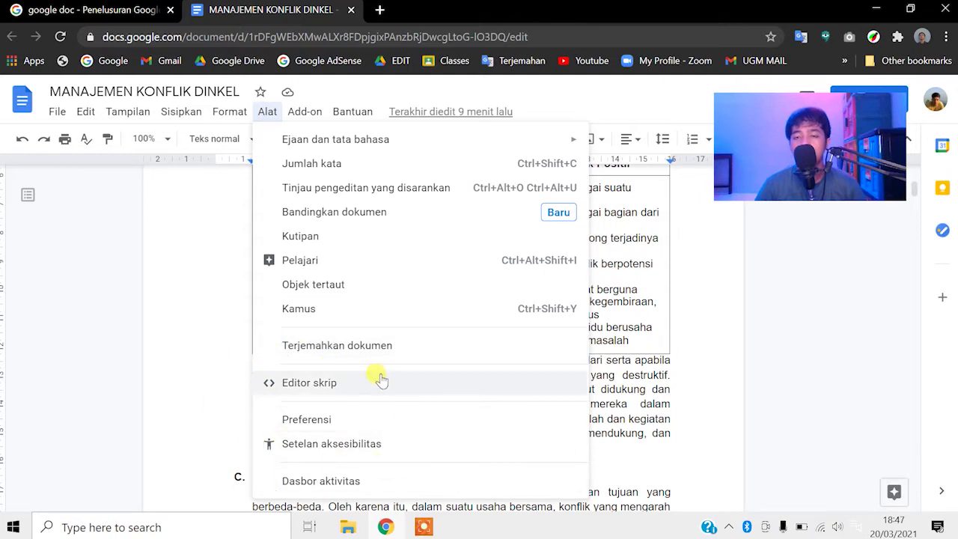
{"action": "left_click", "coordinate": [654, 419]}
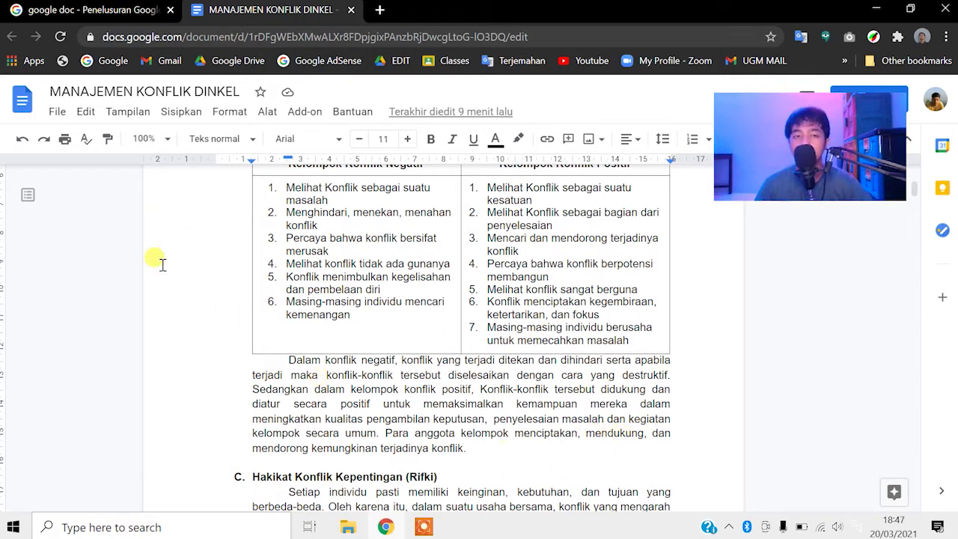
{"action": "left_click", "coordinate": [568, 448]}
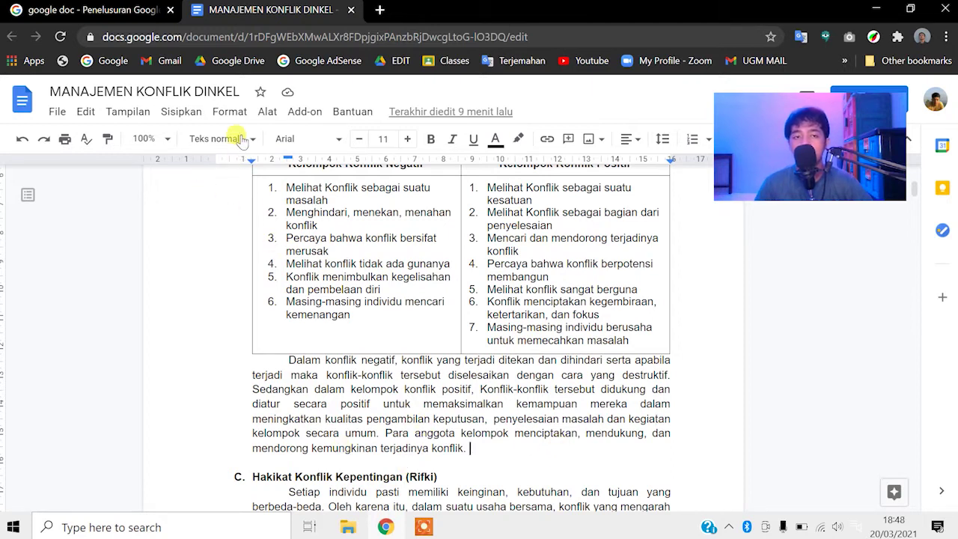
{"action": "left_click", "coordinate": [267, 112]}
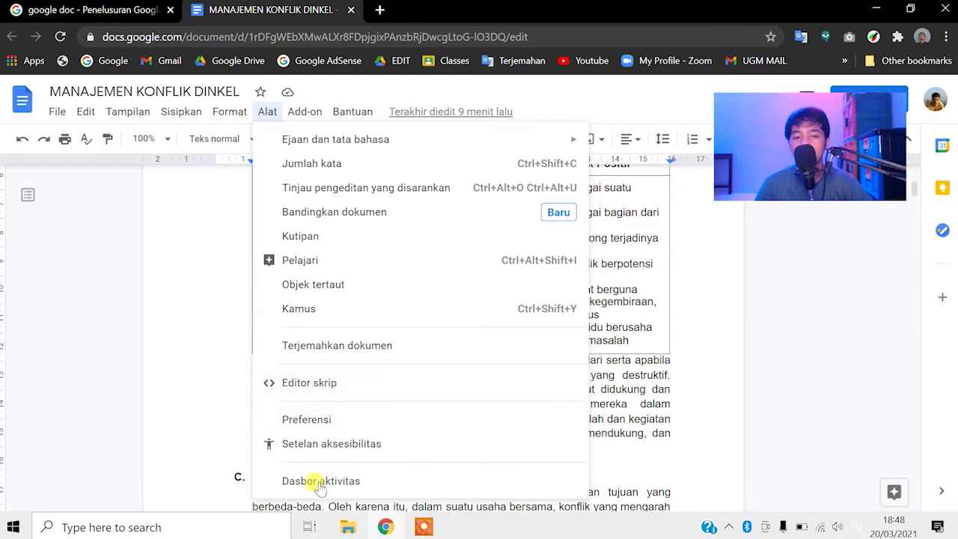
{"action": "left_click", "coordinate": [650, 442]}
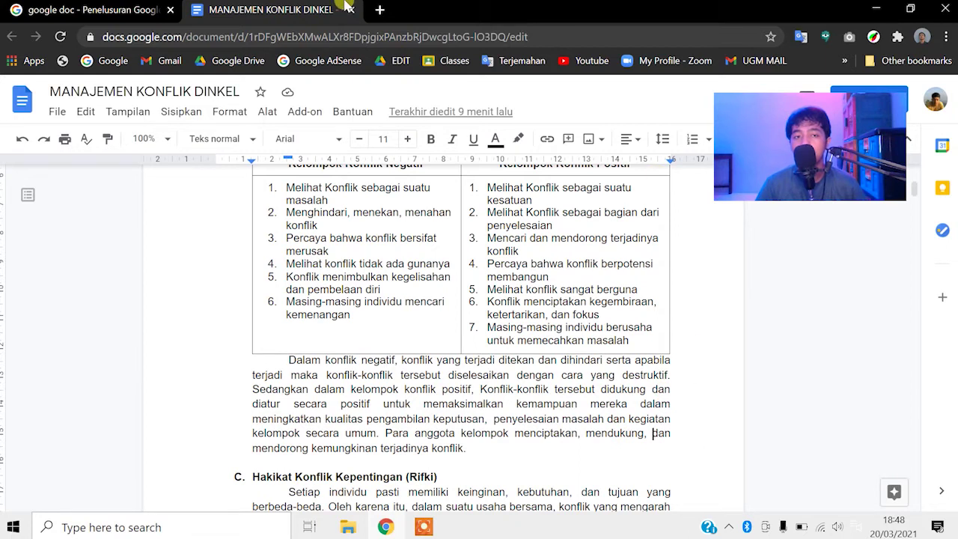
{"action": "left_click", "coordinate": [268, 111]}
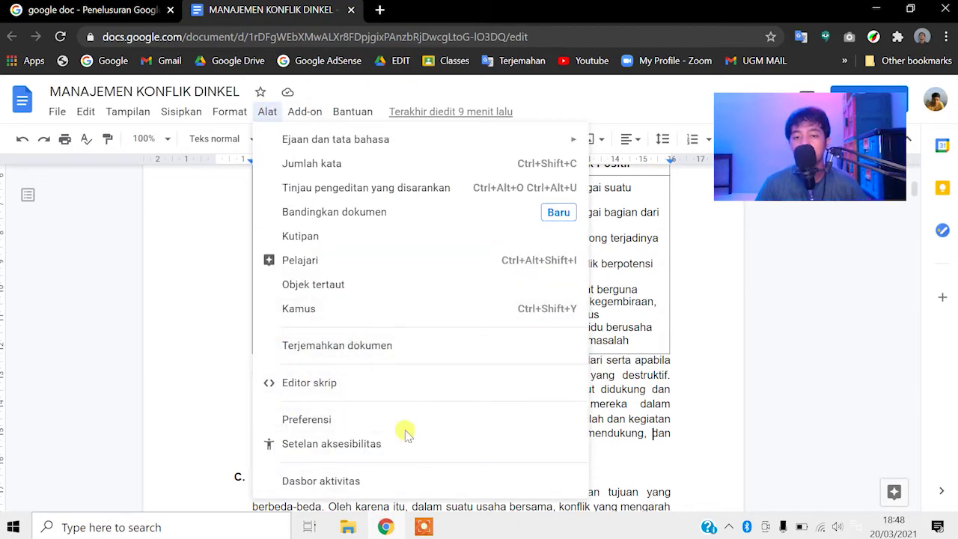
{"action": "left_click", "coordinate": [632, 433]}
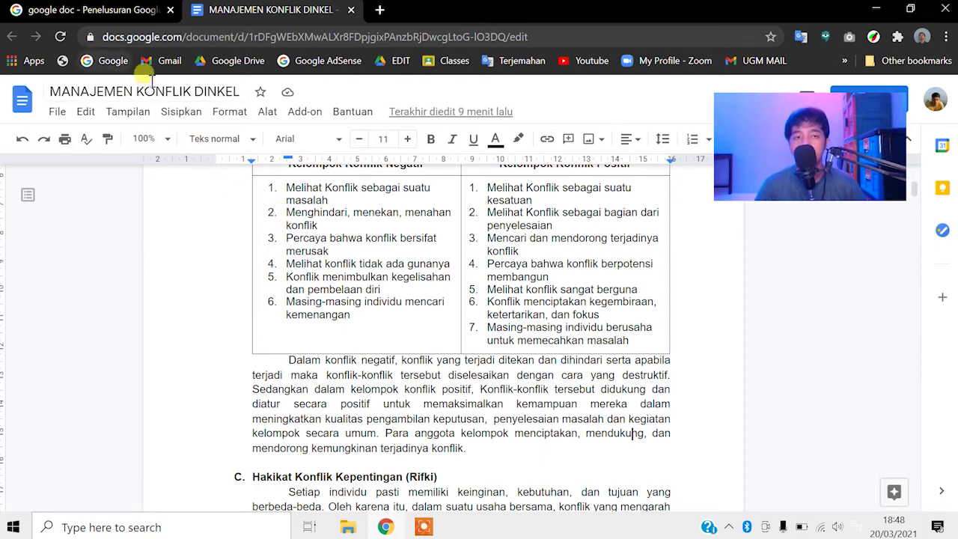
Search Google for 'google doc' and open the 'Google Docs: Free Online Documents' about page
{"action": "left_click", "coordinate": [100, 13]}
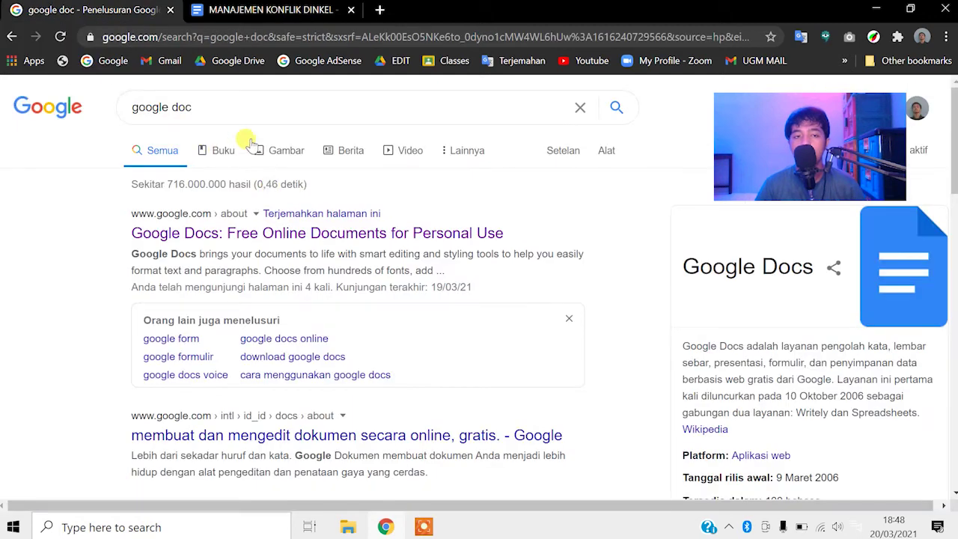
{"action": "left_click", "coordinate": [414, 107]}
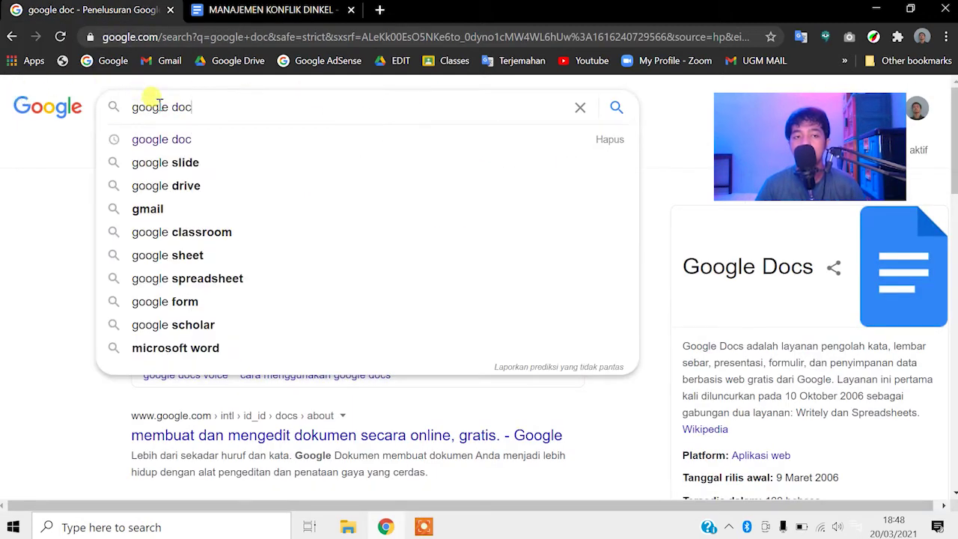
{"action": "left_click", "coordinate": [615, 106]}
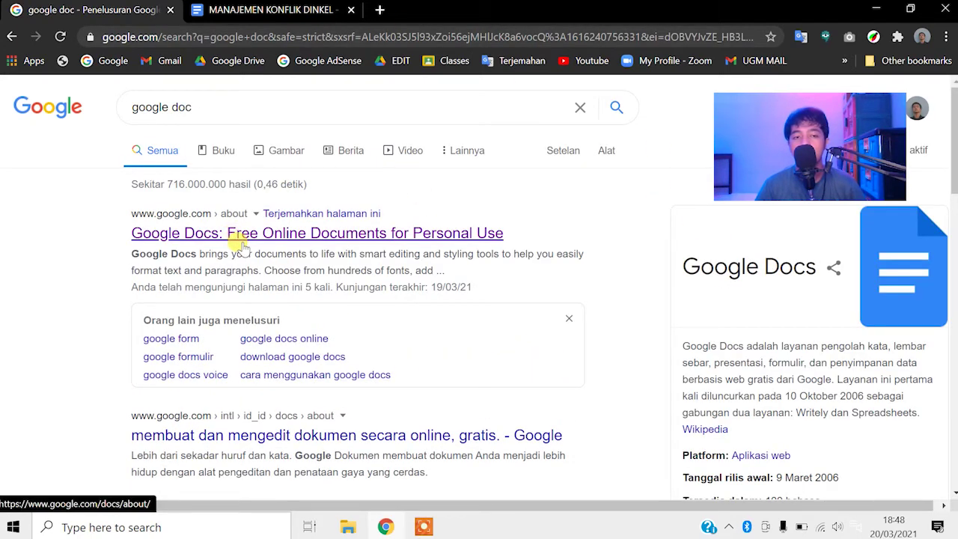
{"action": "left_click", "coordinate": [184, 225]}
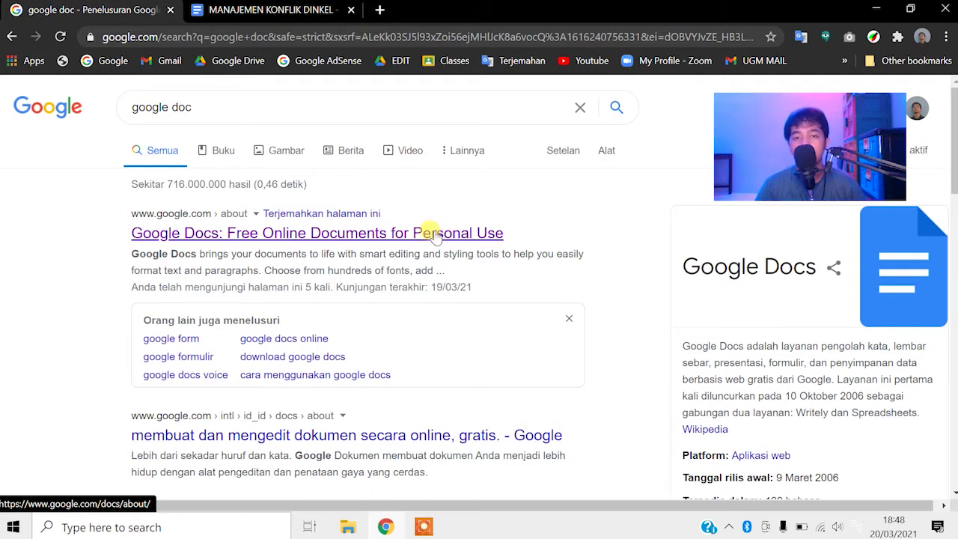
{"action": "left_click", "coordinate": [437, 234]}
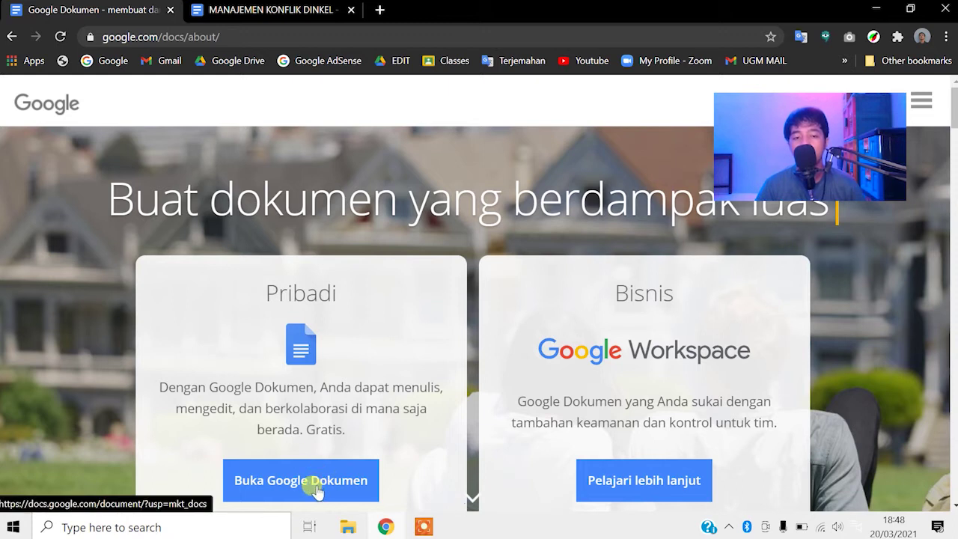
Choose 'Buka Google Dokumen', then create a 'Resume' document from the Resume Koral template
{"action": "left_click", "coordinate": [318, 491]}
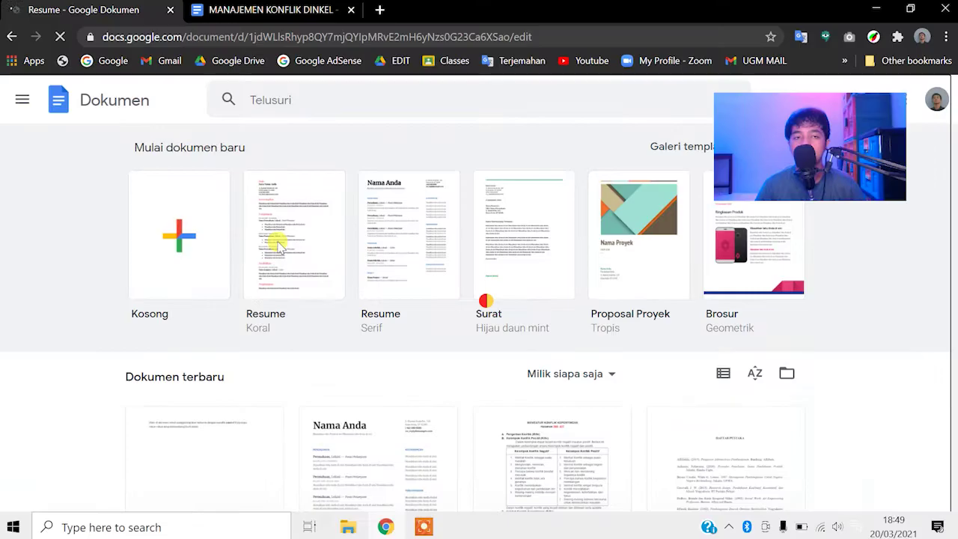
{"action": "left_click", "coordinate": [360, 258]}
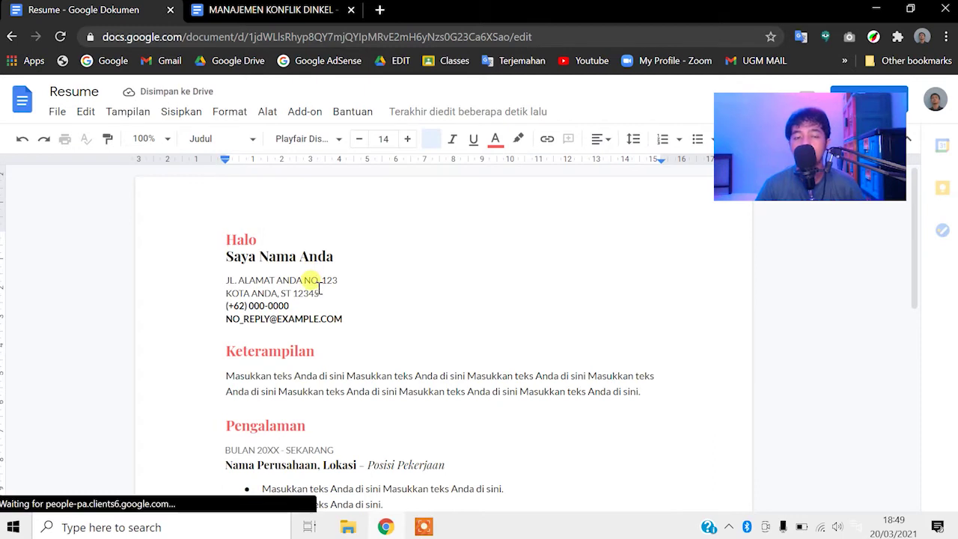
Delete all of the Resume template's content, leaving the caret on an empty first line
{"action": "key", "text": "ctrl+a"}
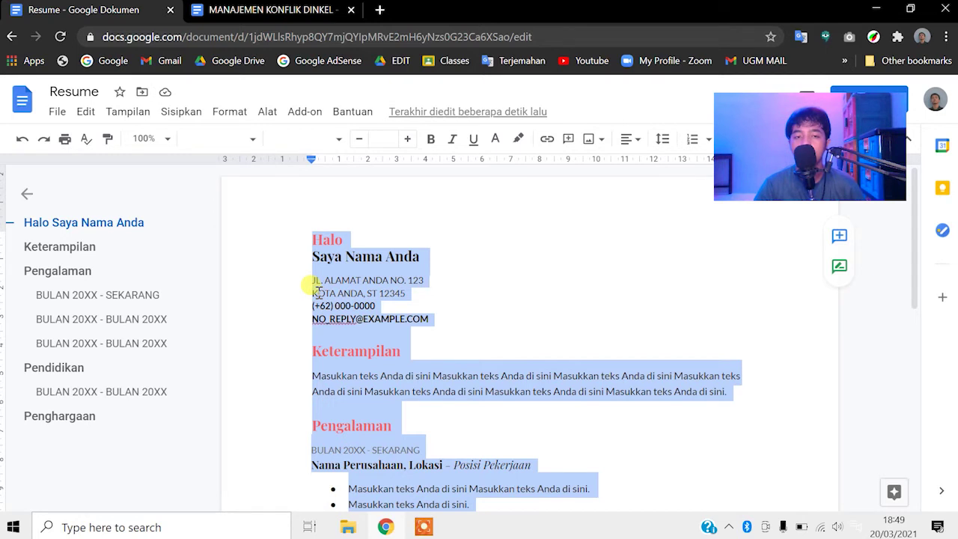
{"action": "key", "text": "BackSpace"}
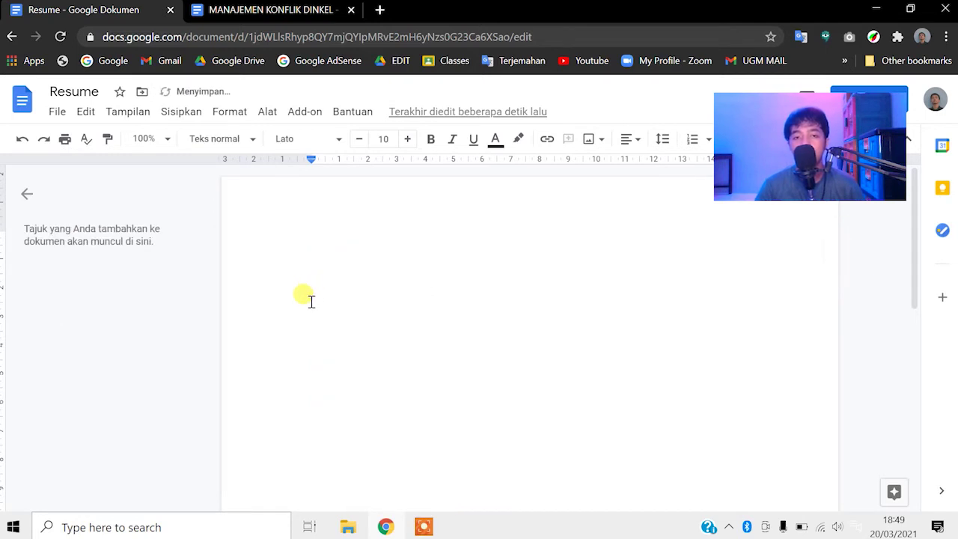
{"action": "left_click_drag", "start_coordinate": [338, 235], "coordinate": [385, 253]}
{"action": "left_click", "coordinate": [385, 253]}
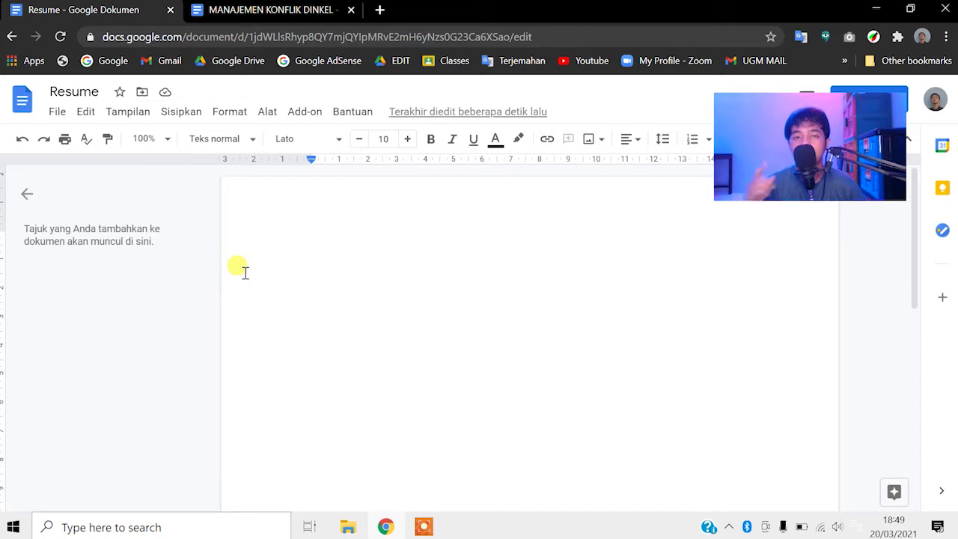
Copy the 'Dalam konflik negatif' paragraph from MANAJEMEN KONFLIK DINKEL and paste it into Resume
{"action": "left_click", "coordinate": [267, 9]}
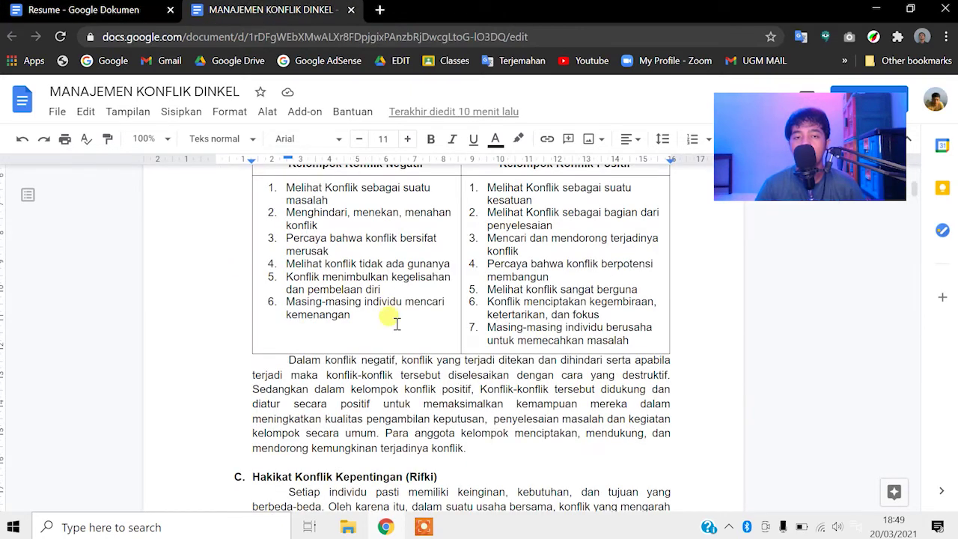
{"action": "left_click_drag", "start_coordinate": [495, 449], "coordinate": [283, 361]}
{"action": "key", "text": "ctrl+c"}
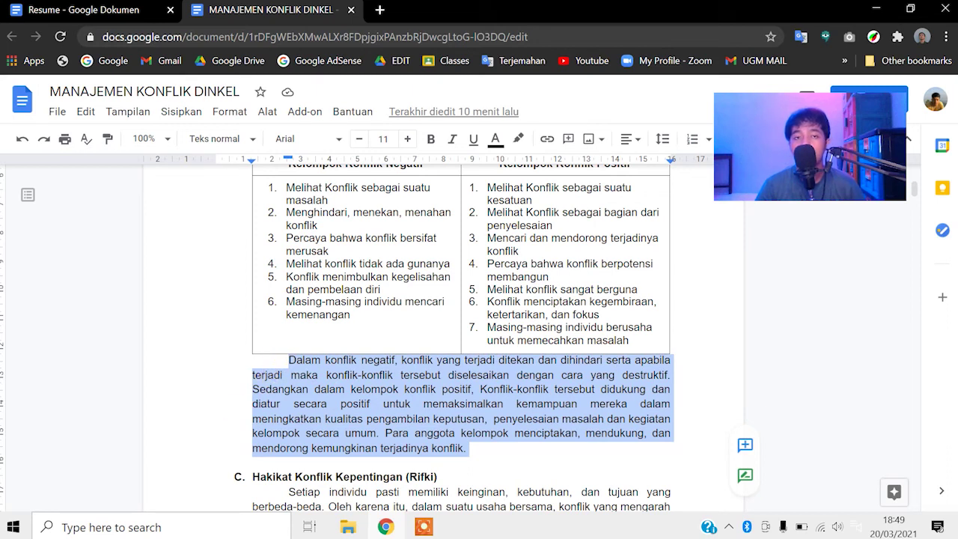
{"action": "left_click", "coordinate": [45, 9]}
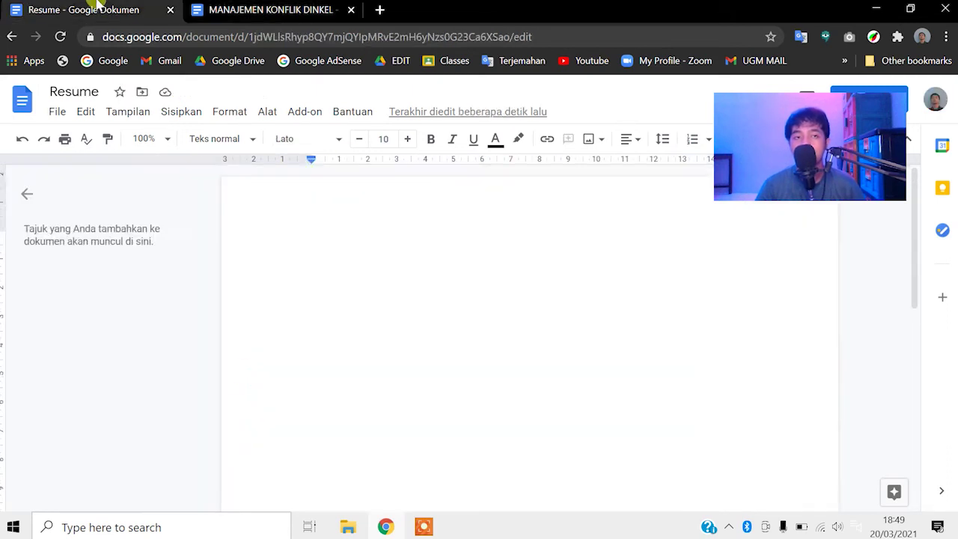
{"action": "key", "text": "ctrl+v"}
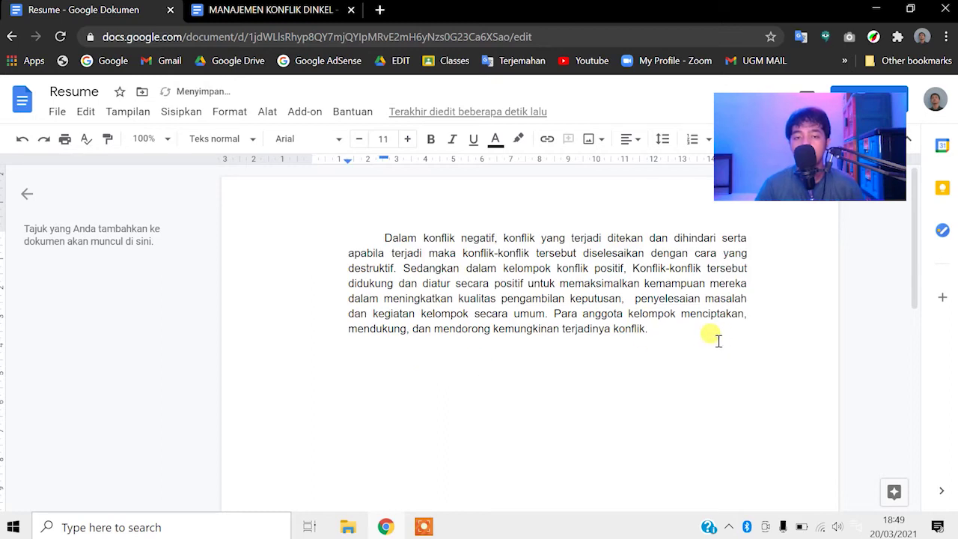
Open the Dikte voice typing panel from the Alat menu, set to Bahasa Indonesia
{"action": "left_click", "coordinate": [265, 113]}
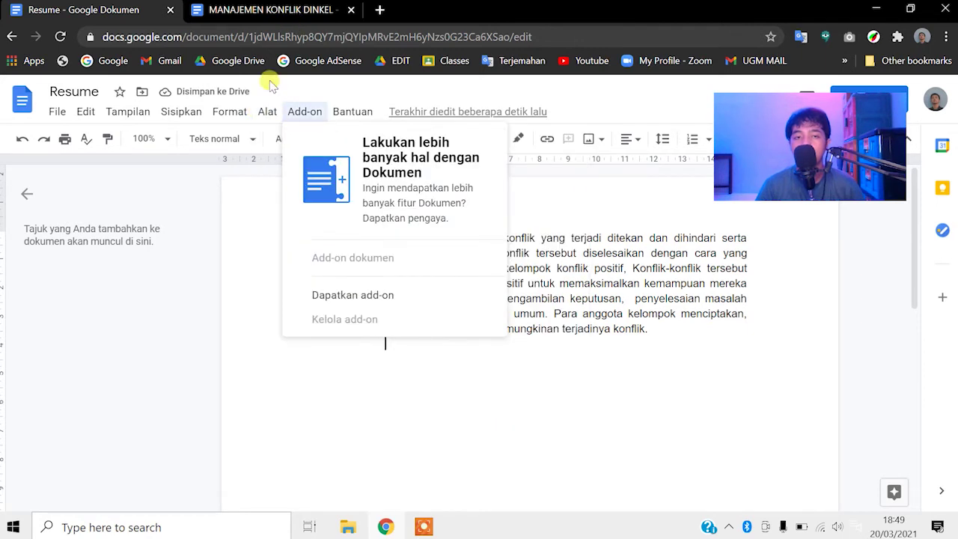
{"action": "left_click", "coordinate": [264, 118]}
{"action": "left_click", "coordinate": [264, 116]}
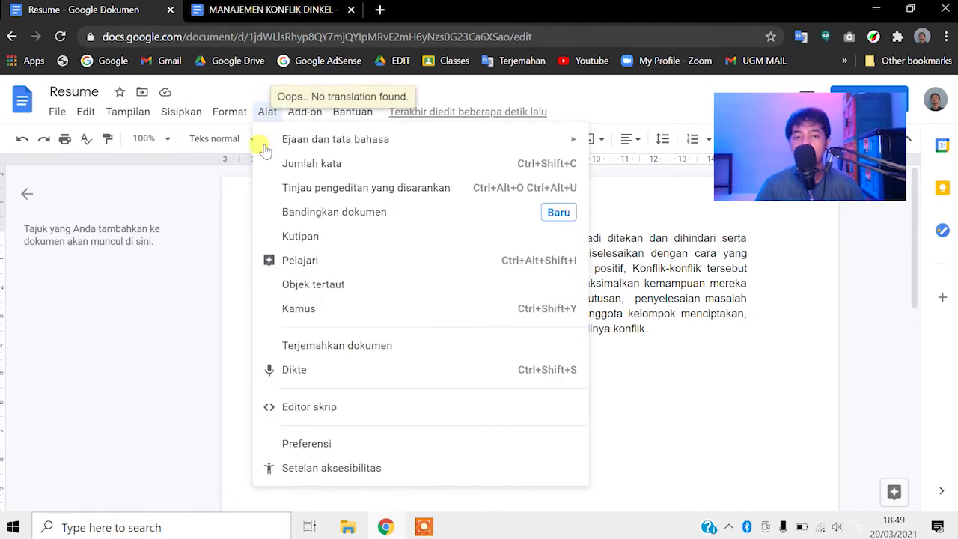
{"action": "left_click", "coordinate": [307, 372]}
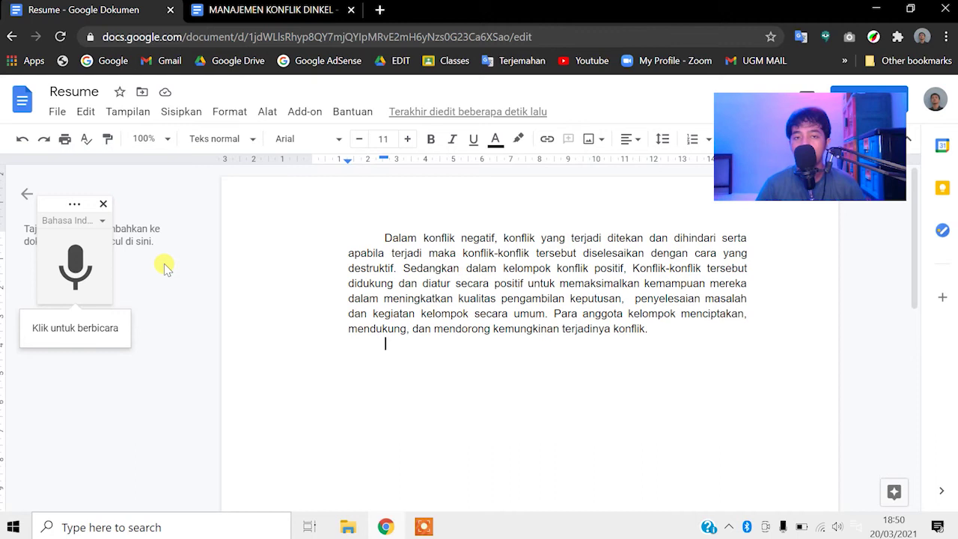
Turn on the voice typing microphone so it goes red and starts listening
{"action": "left_click", "coordinate": [71, 278]}
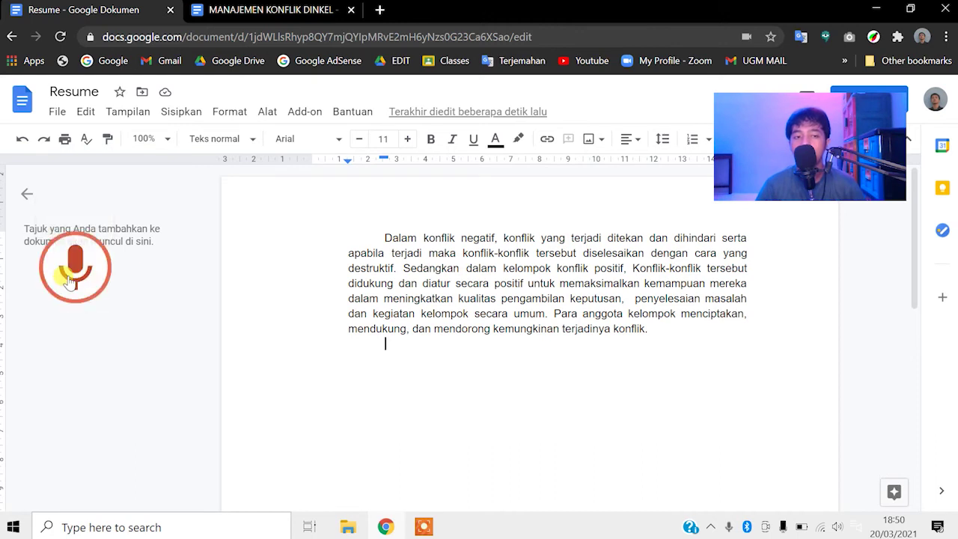